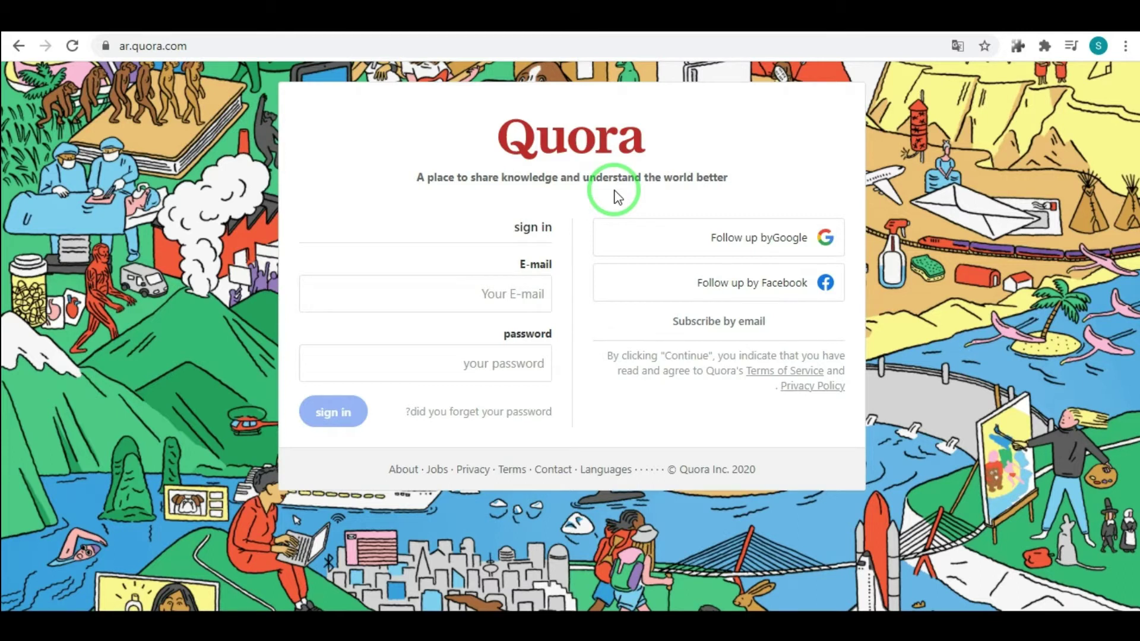
Sign up to Quora with Google and choose the interests Health, Food, Books, Psychology, History, Cooking and Economics
{"action": "left_click", "coordinate": [736, 236]}
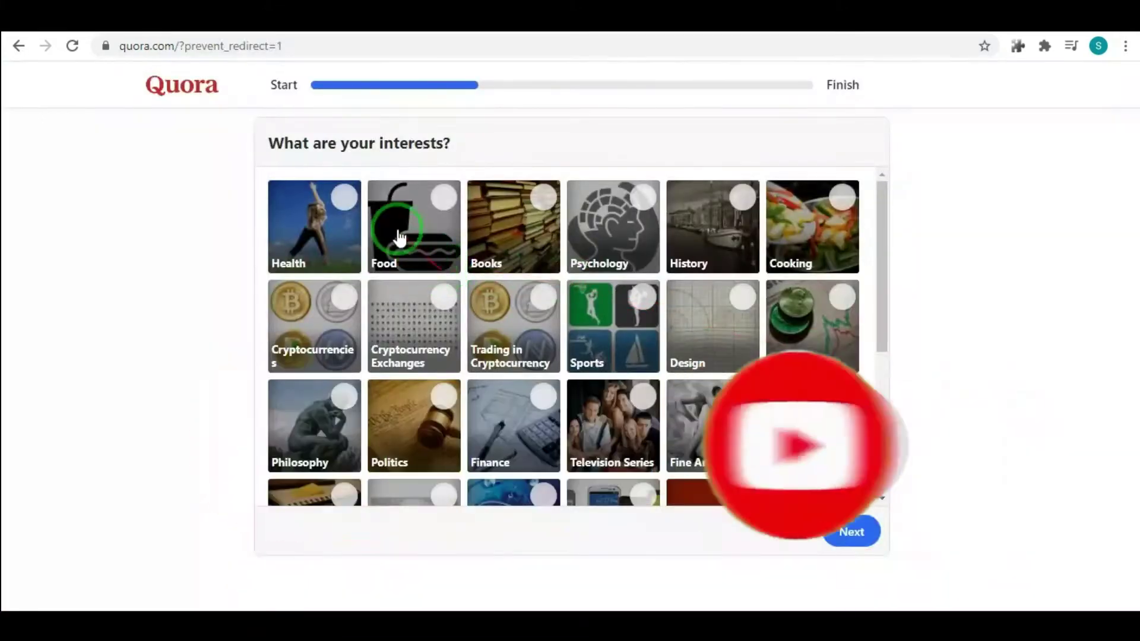
{"action": "left_click", "coordinate": [344, 196]}
{"action": "left_click", "coordinate": [443, 197]}
{"action": "left_click", "coordinate": [543, 199]}
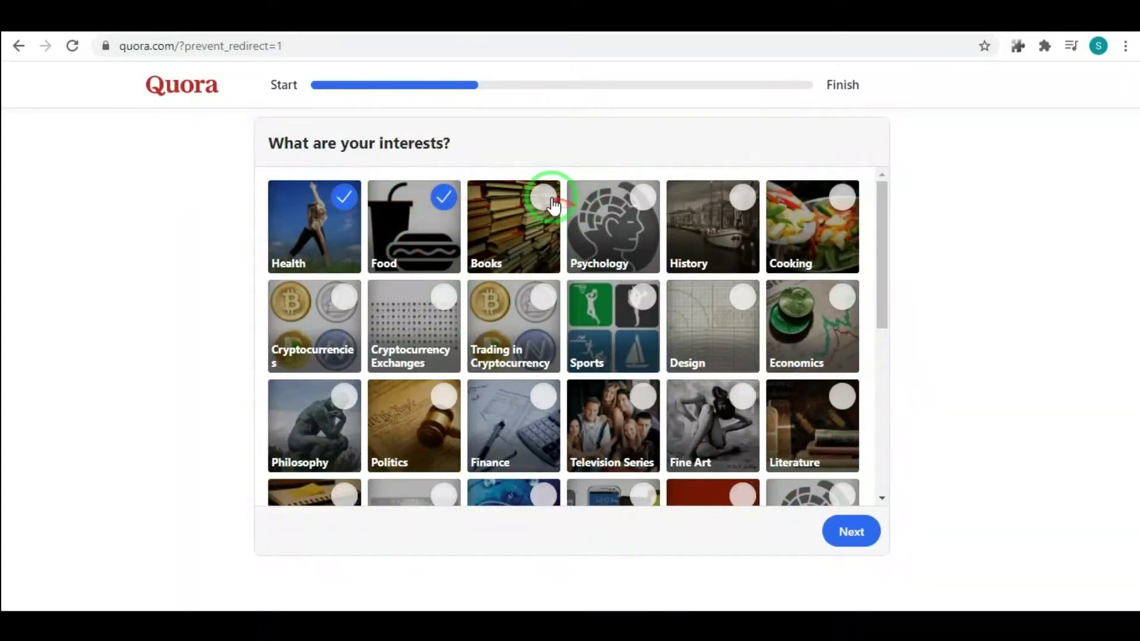
{"action": "left_click", "coordinate": [644, 197]}
{"action": "left_click", "coordinate": [742, 197]}
{"action": "left_click", "coordinate": [841, 197]}
{"action": "left_click", "coordinate": [841, 296]}
{"action": "left_click", "coordinate": [856, 534]}
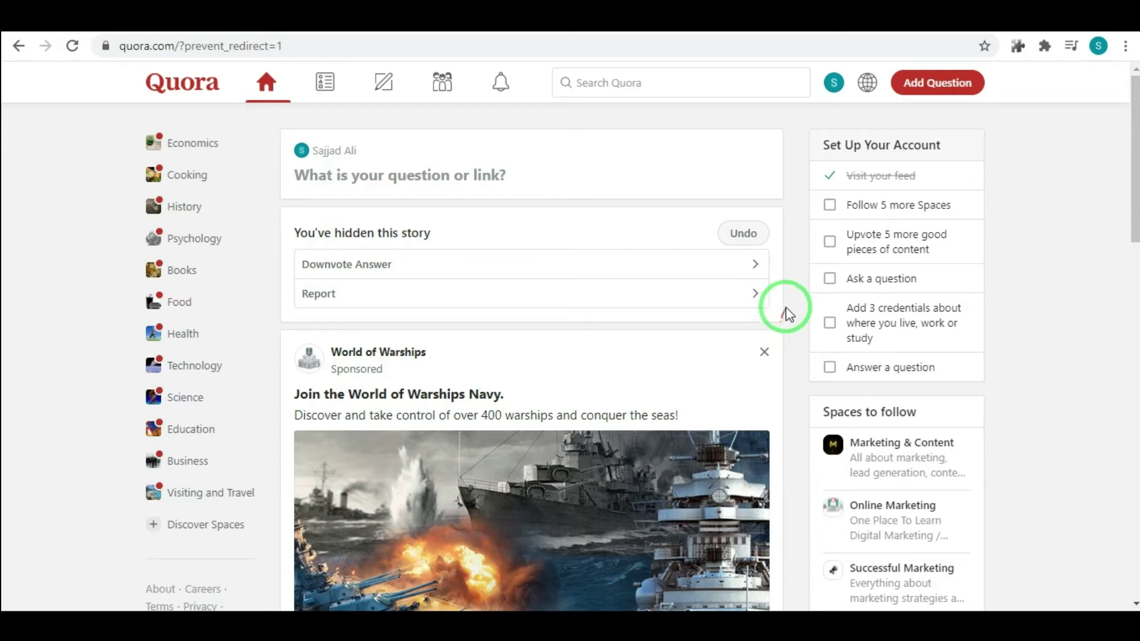
Browse the suggested questions that are open for answering
{"action": "left_click", "coordinate": [387, 89]}
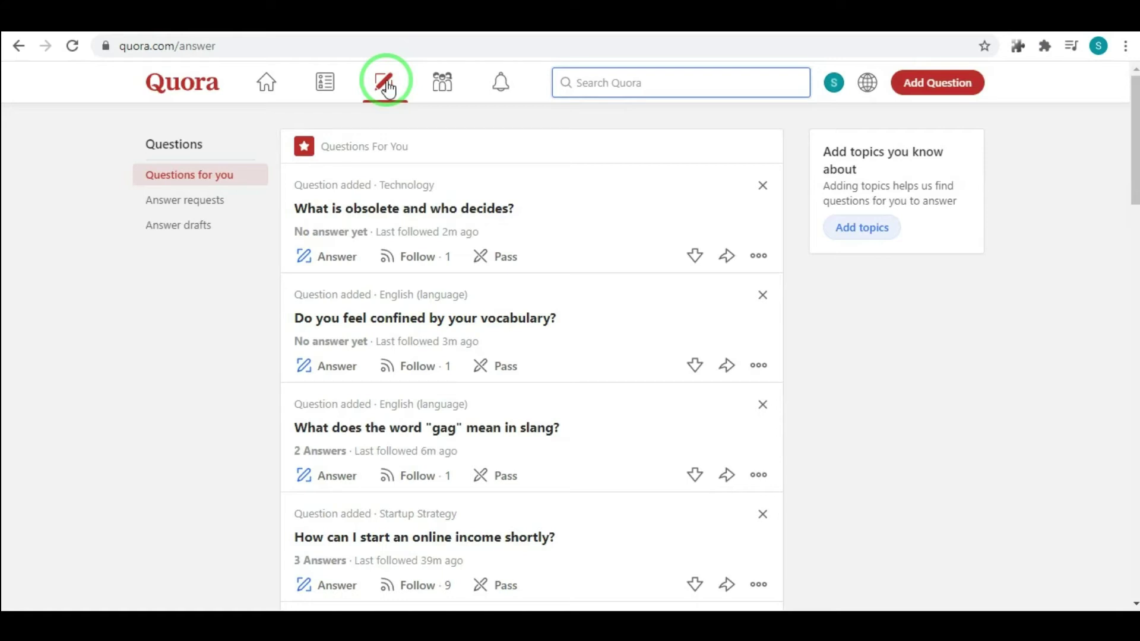
{"action": "scroll", "coordinate": [569, 278], "scroll_direction": "down", "scroll_amount": 5}
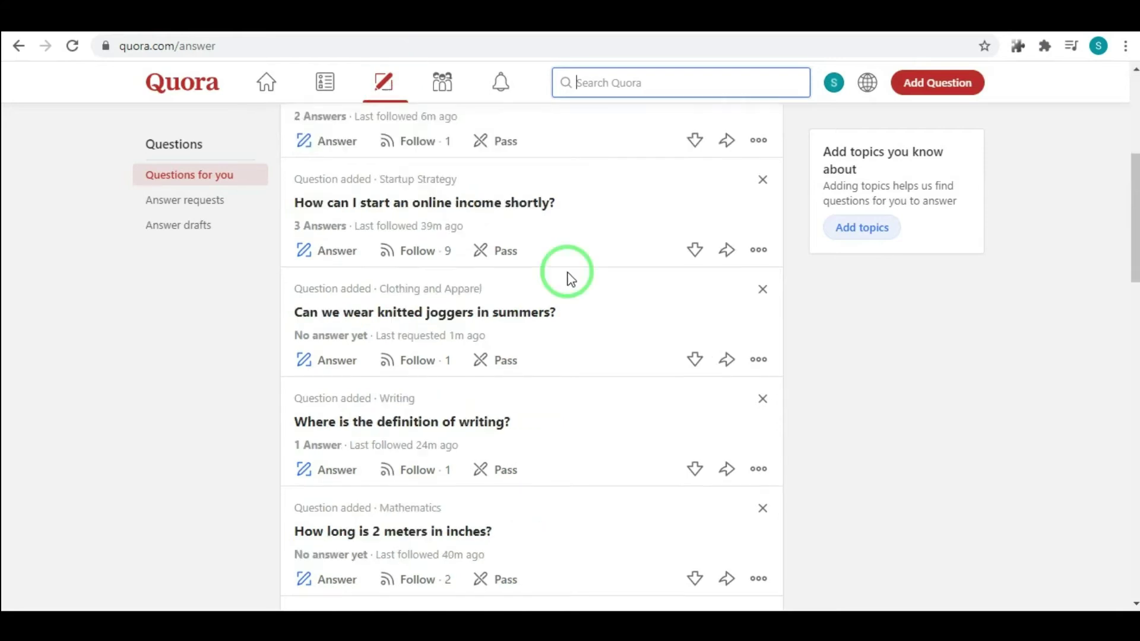
{"action": "scroll", "coordinate": [570, 277], "scroll_direction": "down", "scroll_amount": 4}
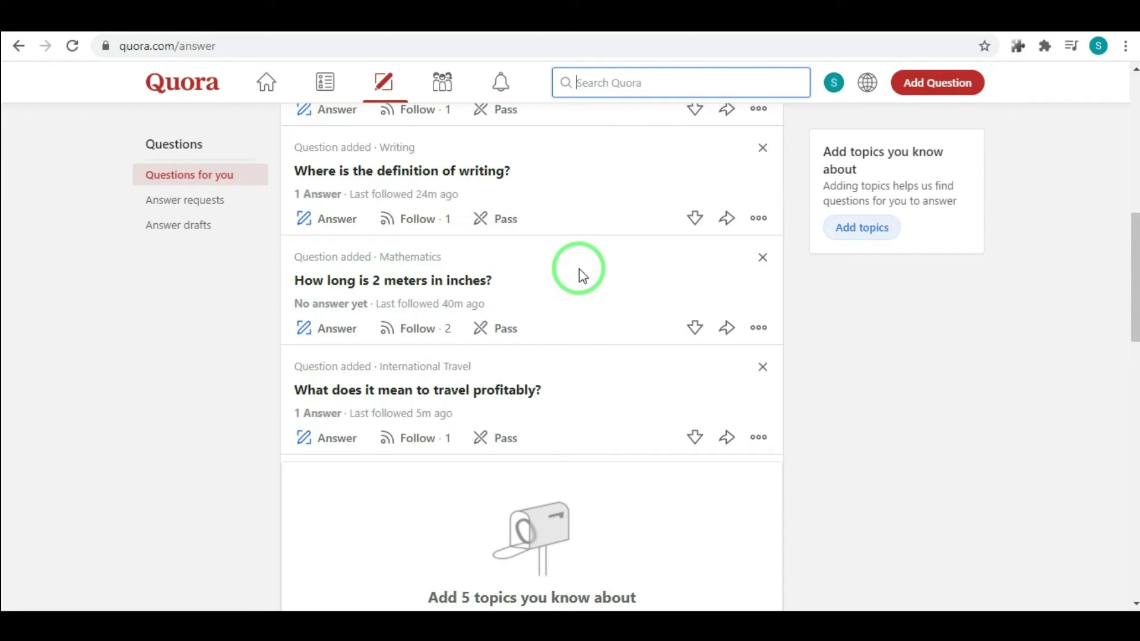
{"action": "scroll", "coordinate": [631, 435], "scroll_direction": "down", "scroll_amount": 8}
{"action": "scroll", "coordinate": [643, 433], "scroll_direction": "up", "scroll_amount": 6}
{"action": "scroll", "coordinate": [623, 418], "scroll_direction": "up", "scroll_amount": 10}
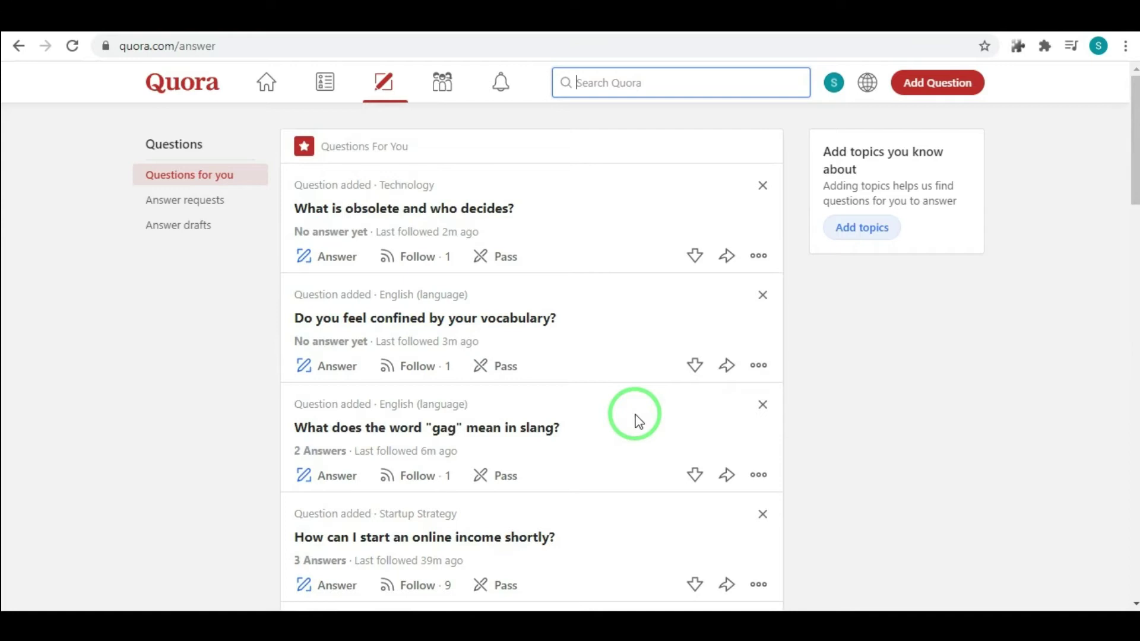
Search Quora for "what is pi ne" and open the suggested question "What is Pi Network?"
{"action": "left_click", "coordinate": [646, 83]}
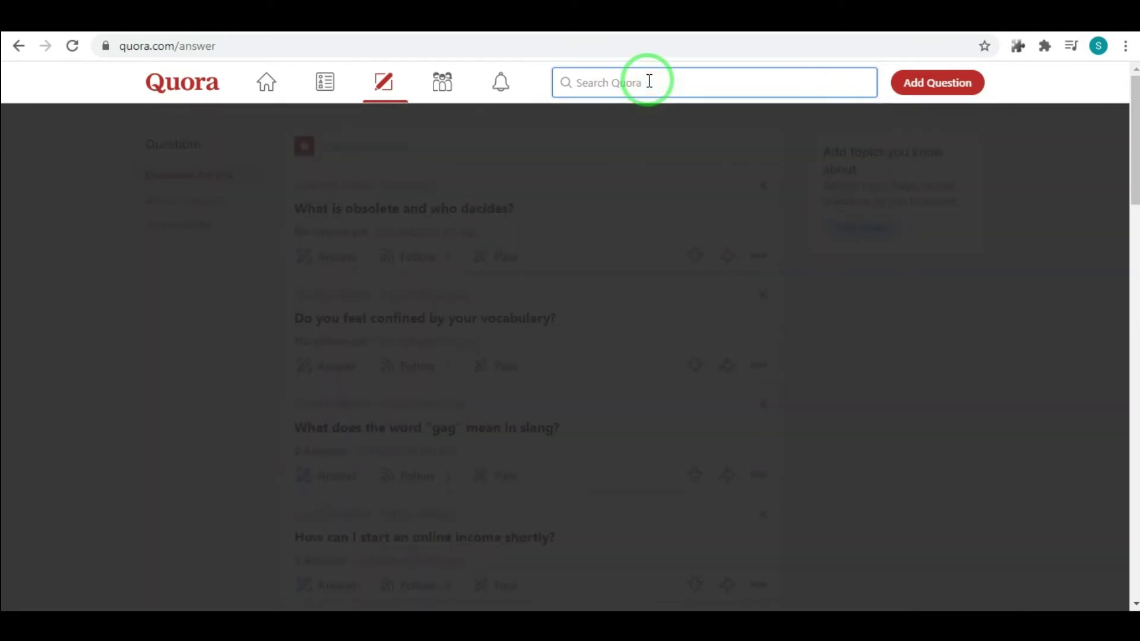
{"action": "type", "text": "what"}
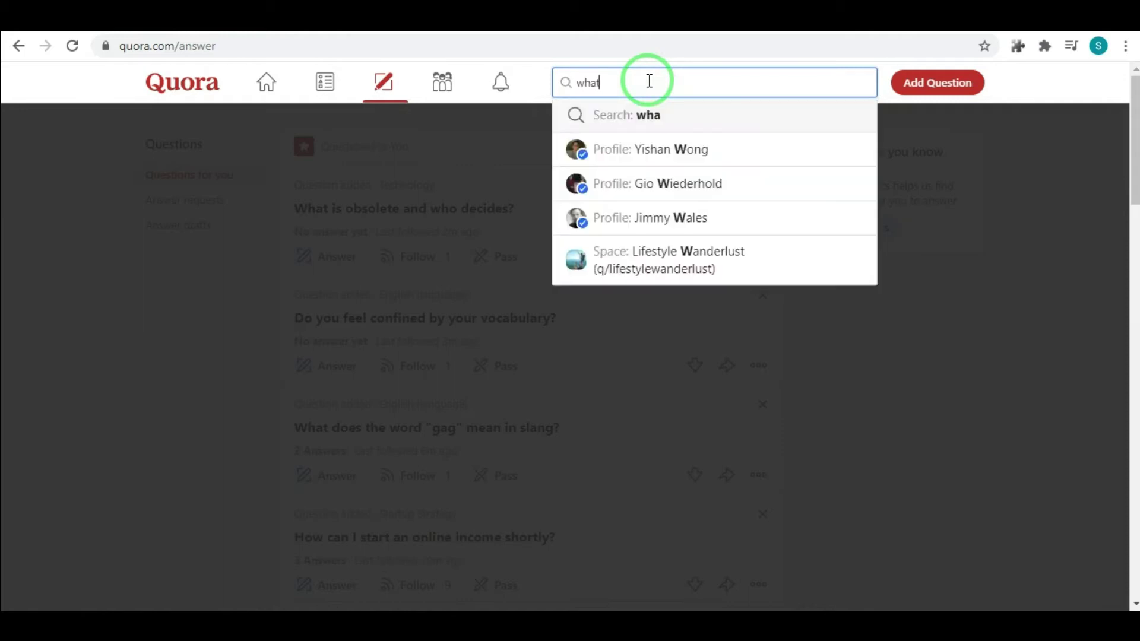
{"action": "type", "text": " is"}
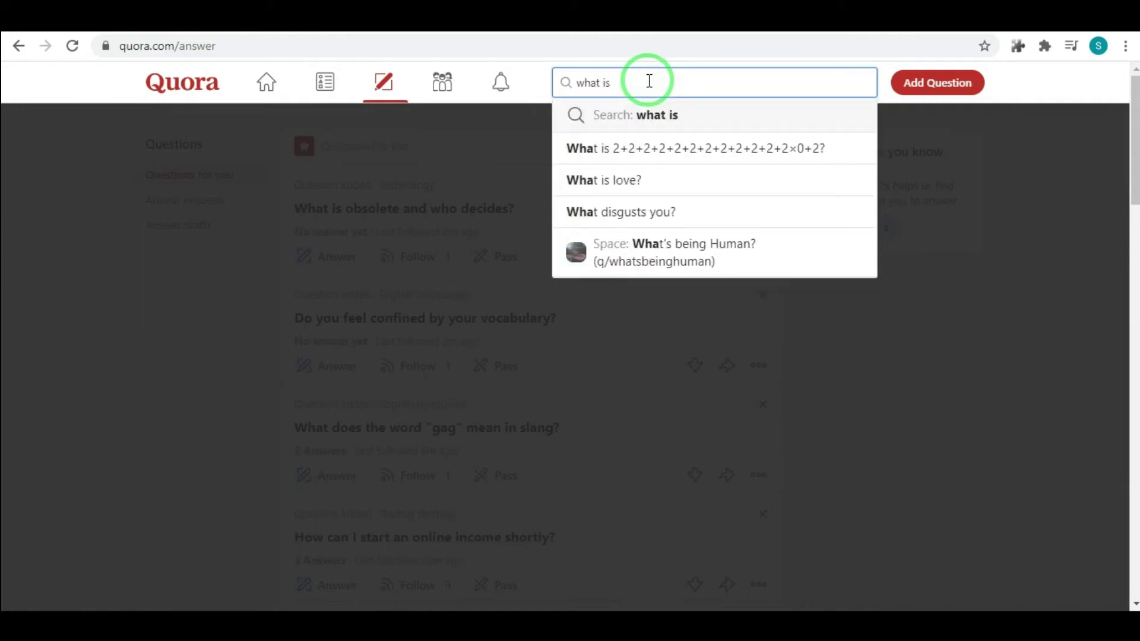
{"action": "type", "text": " pi"}
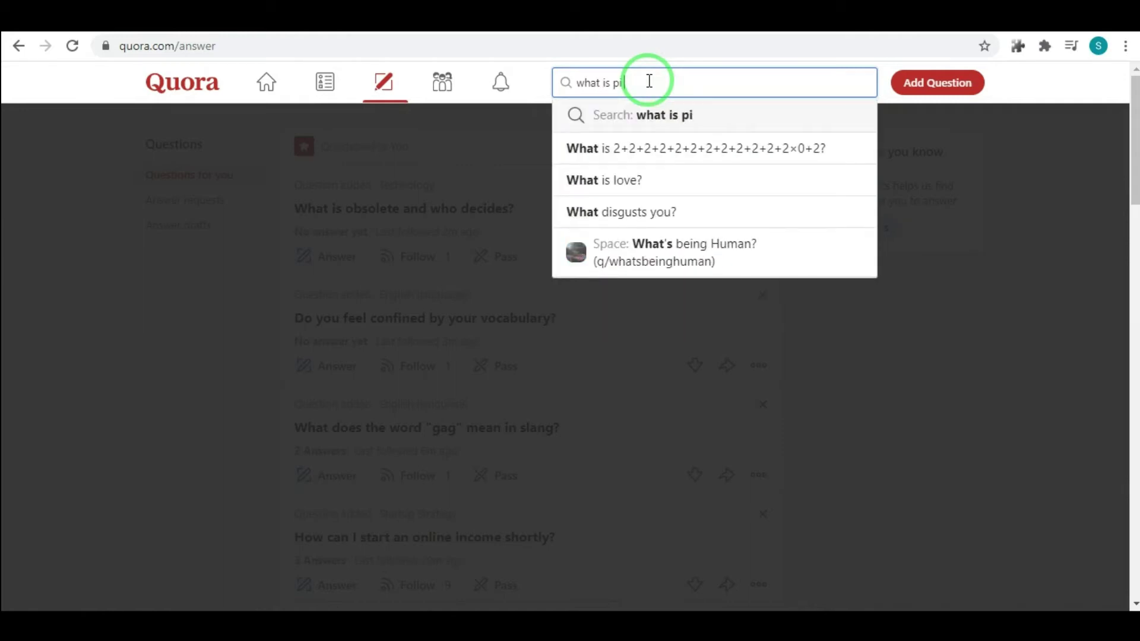
{"action": "type", "text": " ne"}
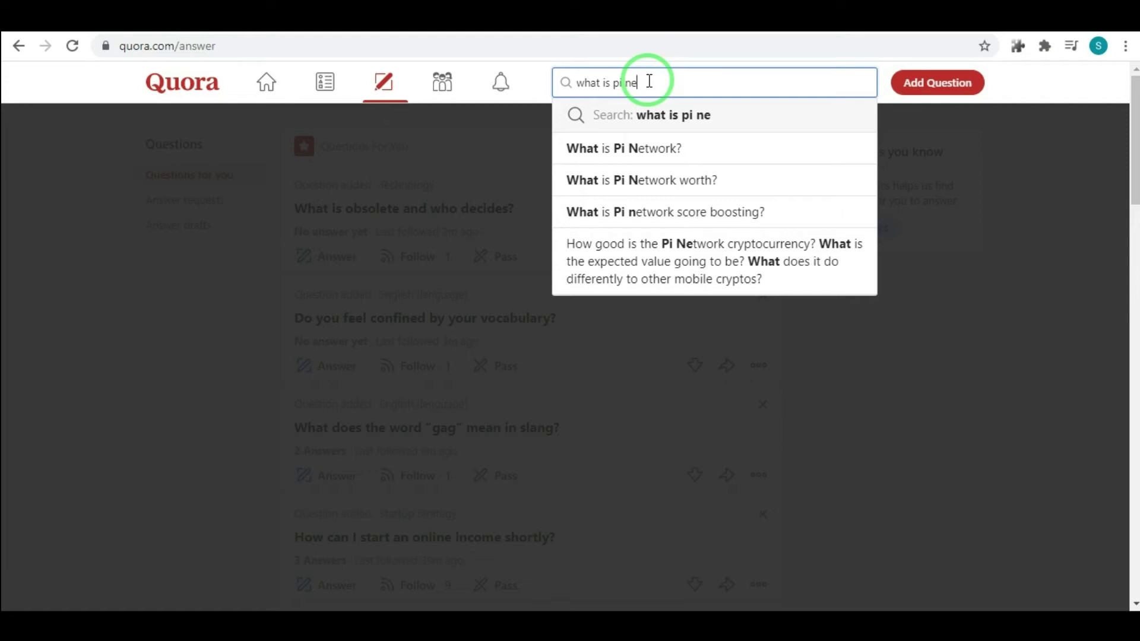
{"action": "left_click", "coordinate": [663, 155]}
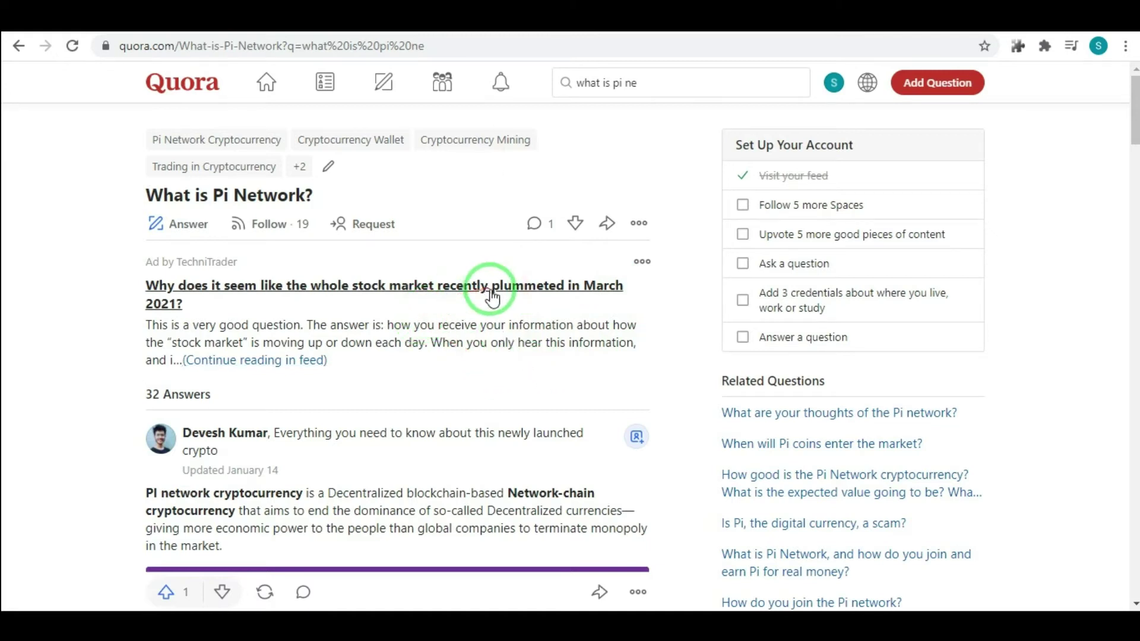
Start an answer to the question and paste in the copied text covering "What is Pi?" and "Is this real? Is Pi a scam?"
{"action": "left_click", "coordinate": [197, 235]}
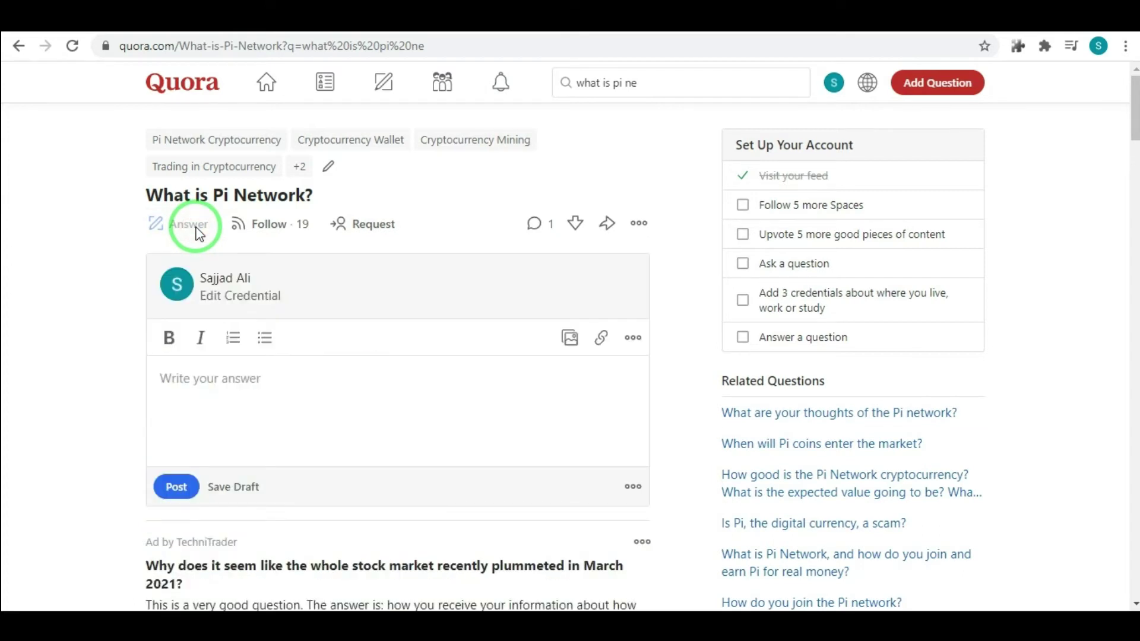
{"action": "left_click", "coordinate": [238, 371]}
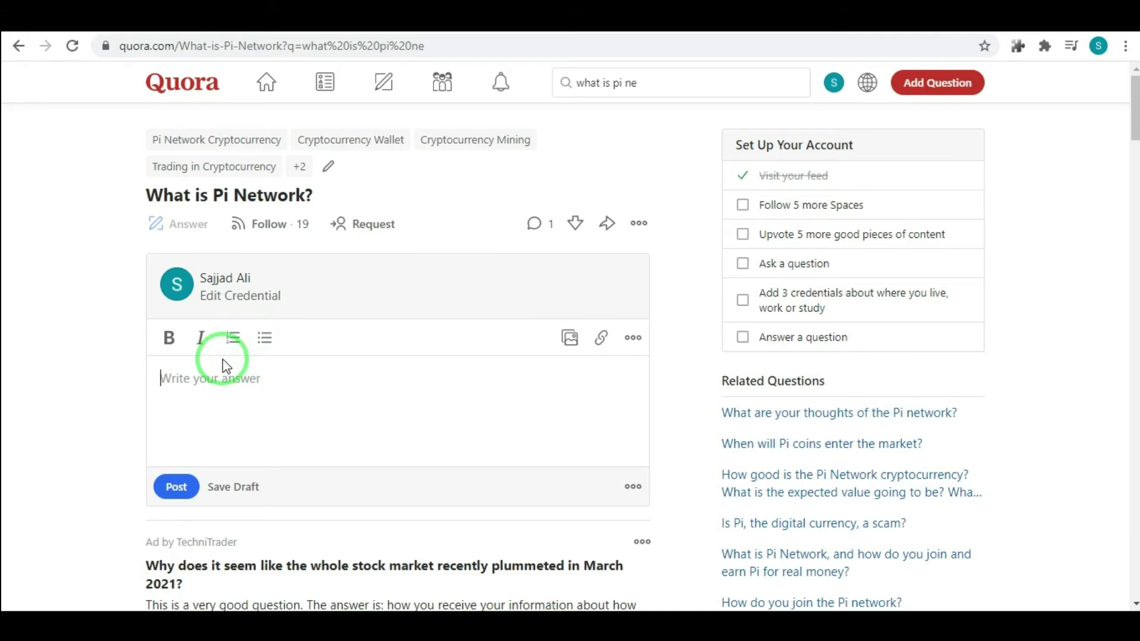
{"action": "key", "text": "ctrl+v"}
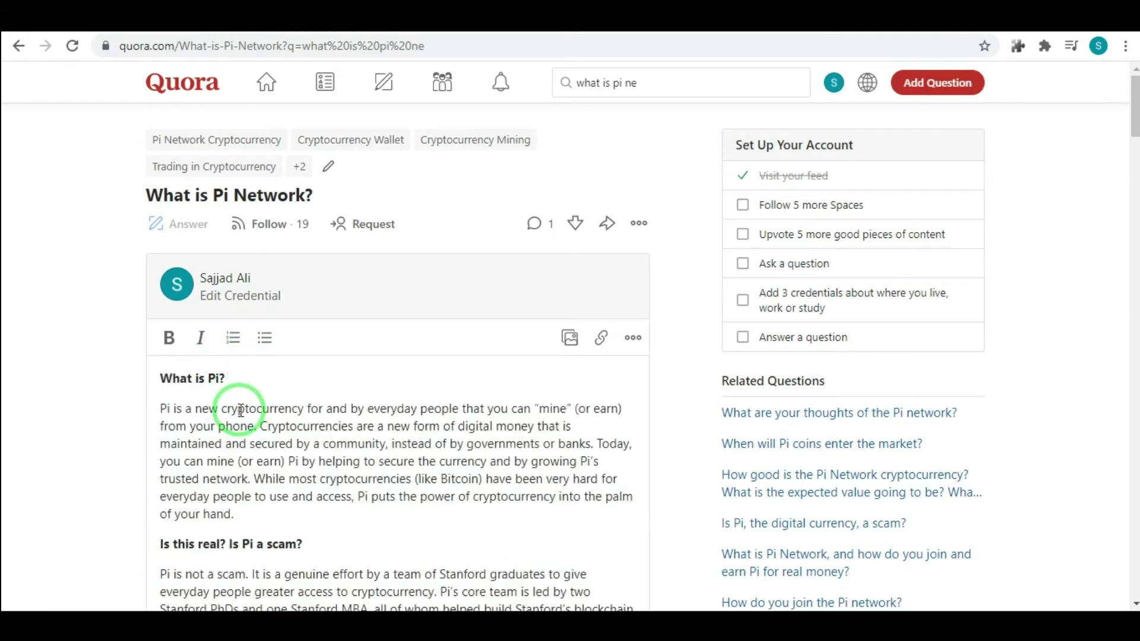
{"action": "scroll", "coordinate": [240, 409], "scroll_direction": "down", "scroll_amount": 3}
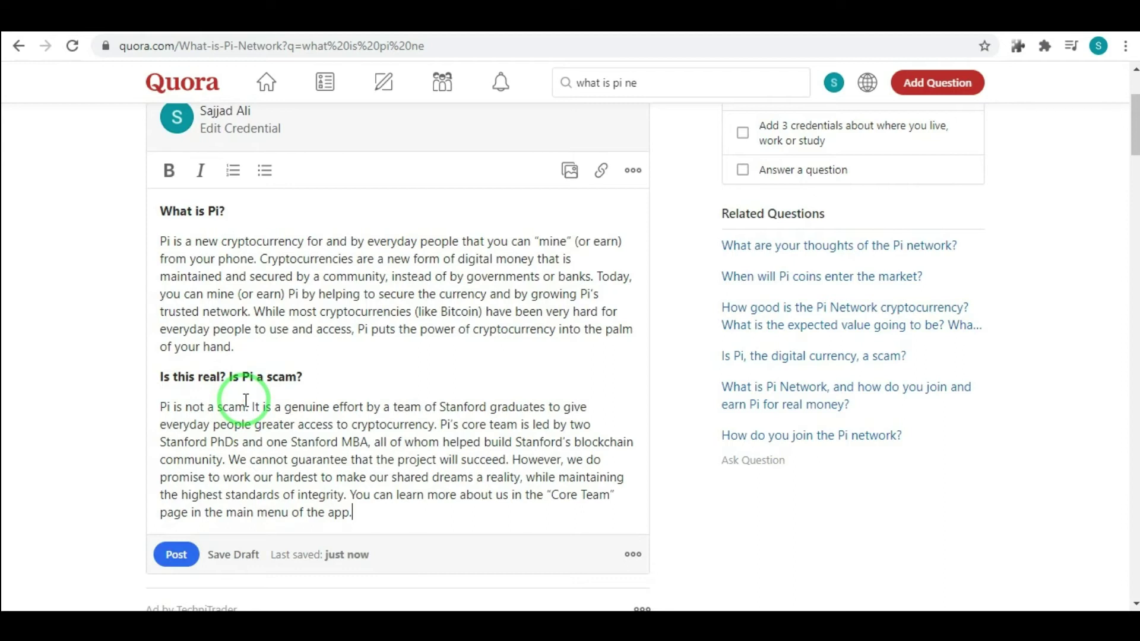
Below the pasted text, add the closing line "if u are not understand please watch my video link below." followed by a new line
{"action": "key", "text": "Return"}
{"action": "key", "text": "Return"}
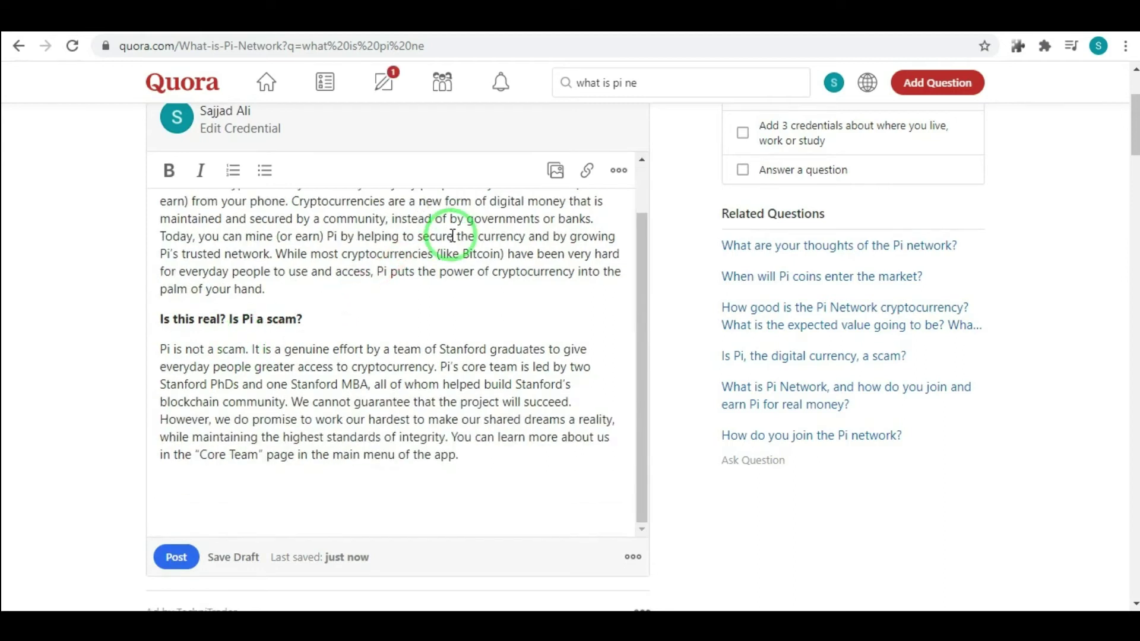
{"action": "left_click", "coordinate": [228, 490]}
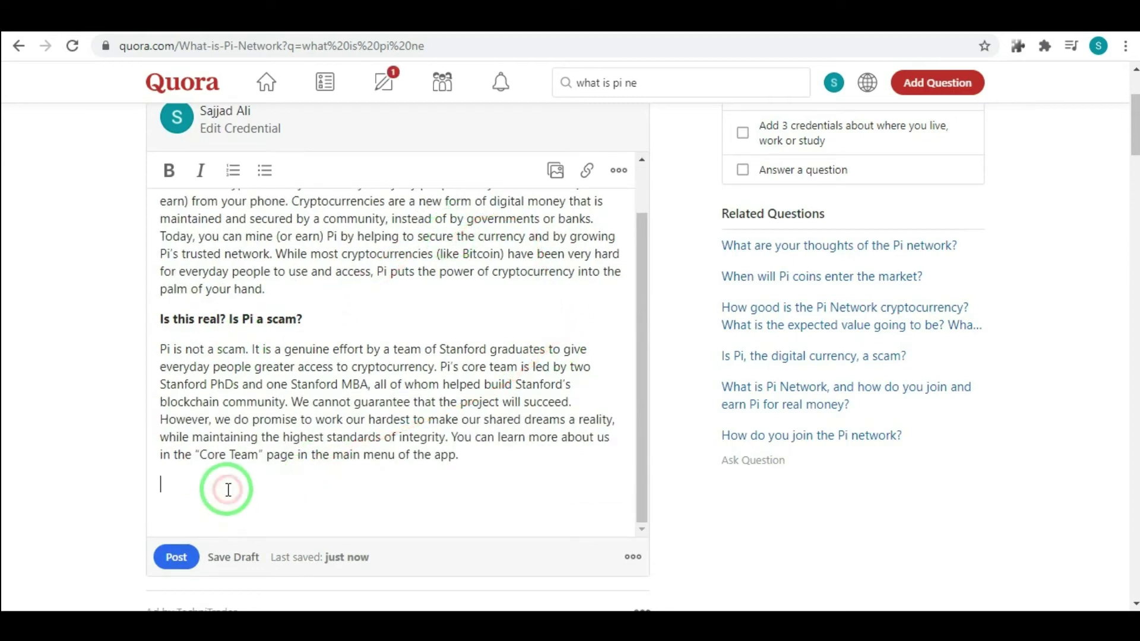
{"action": "left_click", "coordinate": [225, 490]}
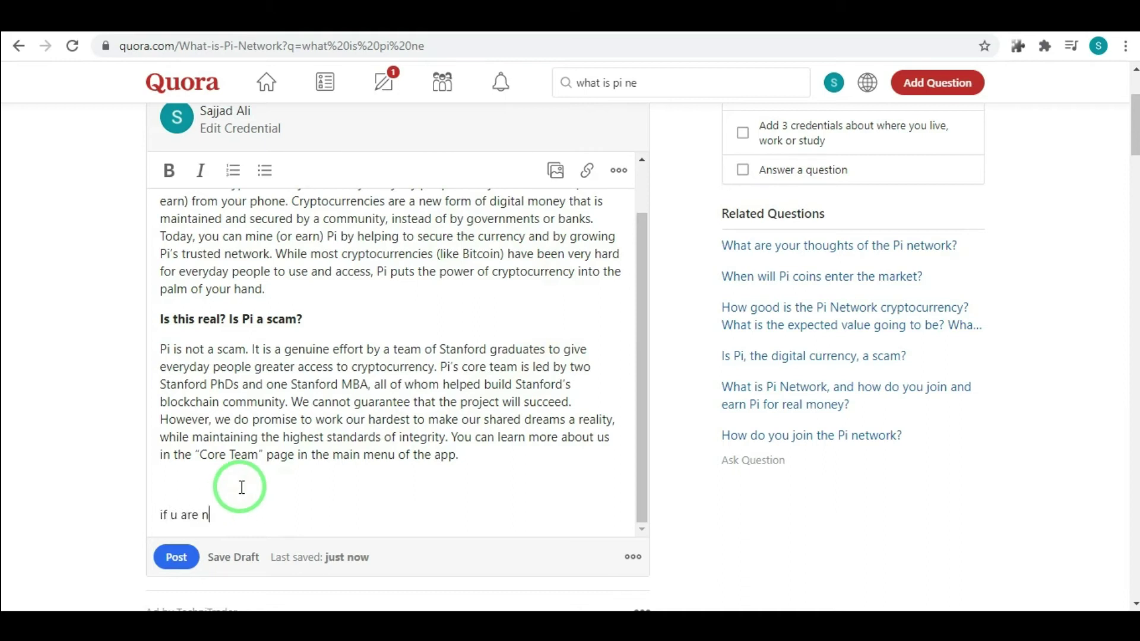
{"action": "type", "text": "if u are not understand please watch my video"}
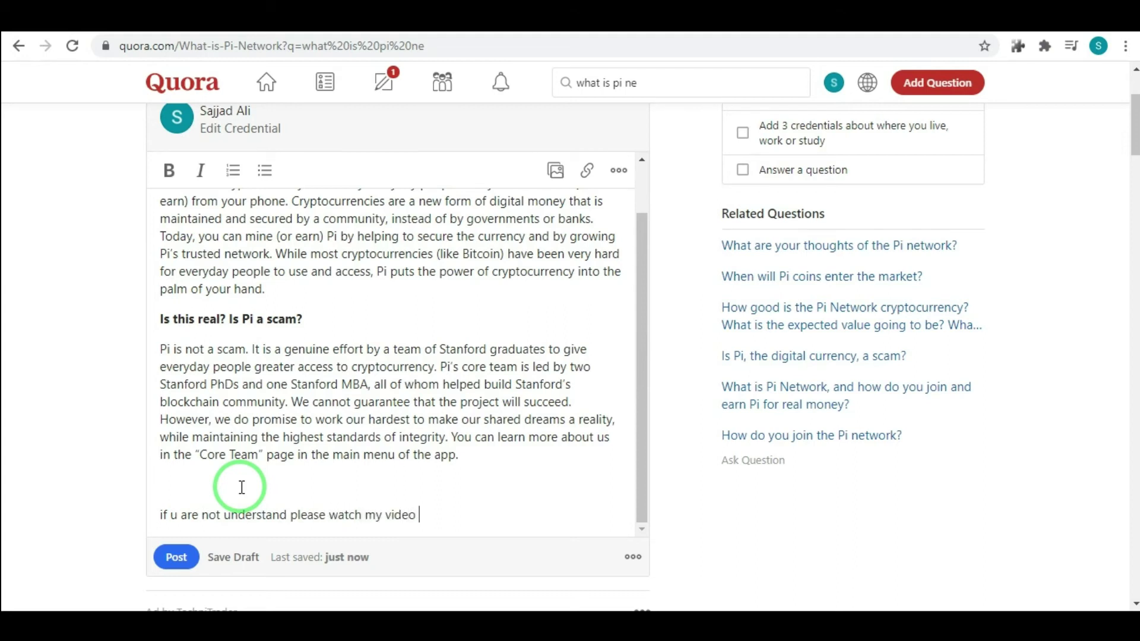
{"action": "key", "text": "Return"}
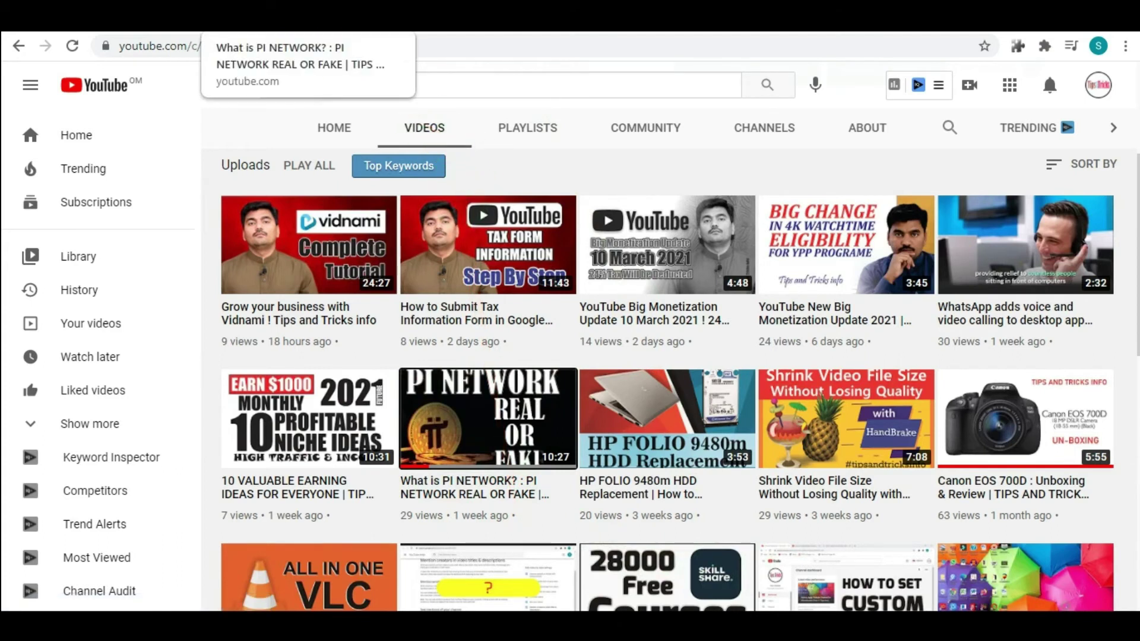
Switch to YouTube and copy the share link of the video "What is PI NETWORK? : PI NETWORK REAL OR FAKE"
{"action": "left_click", "coordinate": [321, 18]}
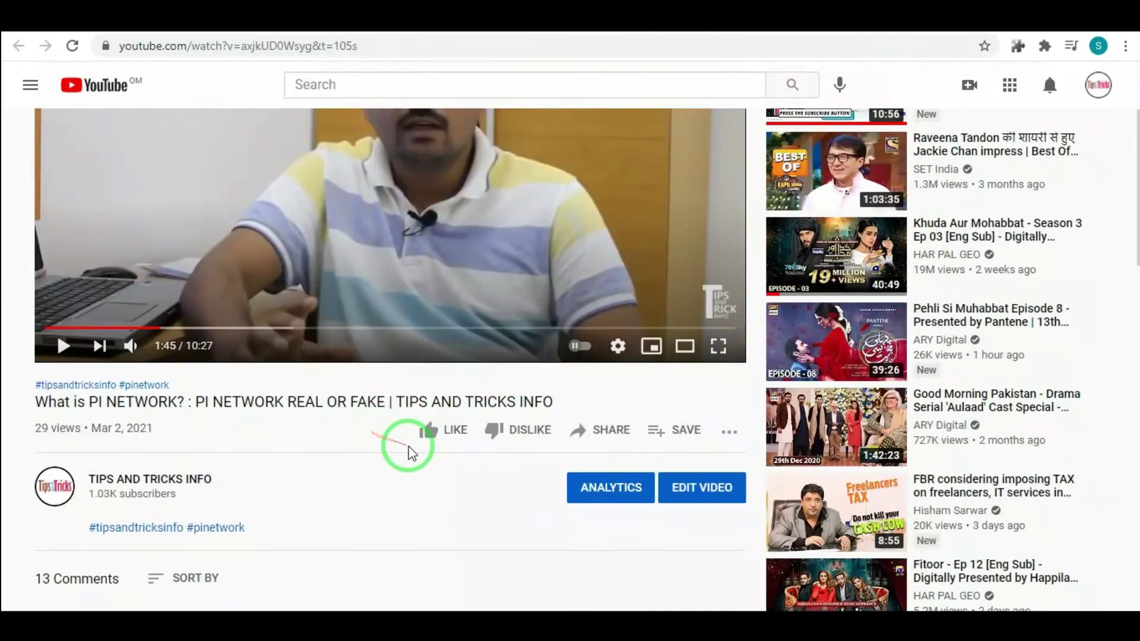
{"action": "scroll", "coordinate": [415, 296], "scroll_direction": "up", "scroll_amount": 3}
{"action": "scroll", "coordinate": [552, 350], "scroll_direction": "down", "scroll_amount": 3}
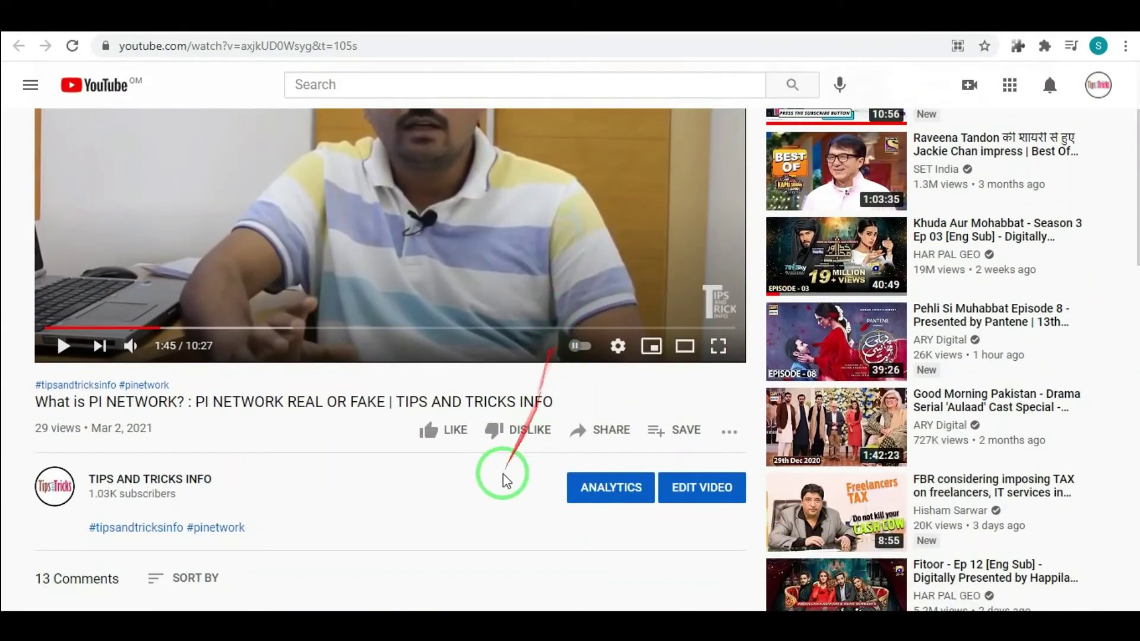
{"action": "left_click", "coordinate": [618, 433]}
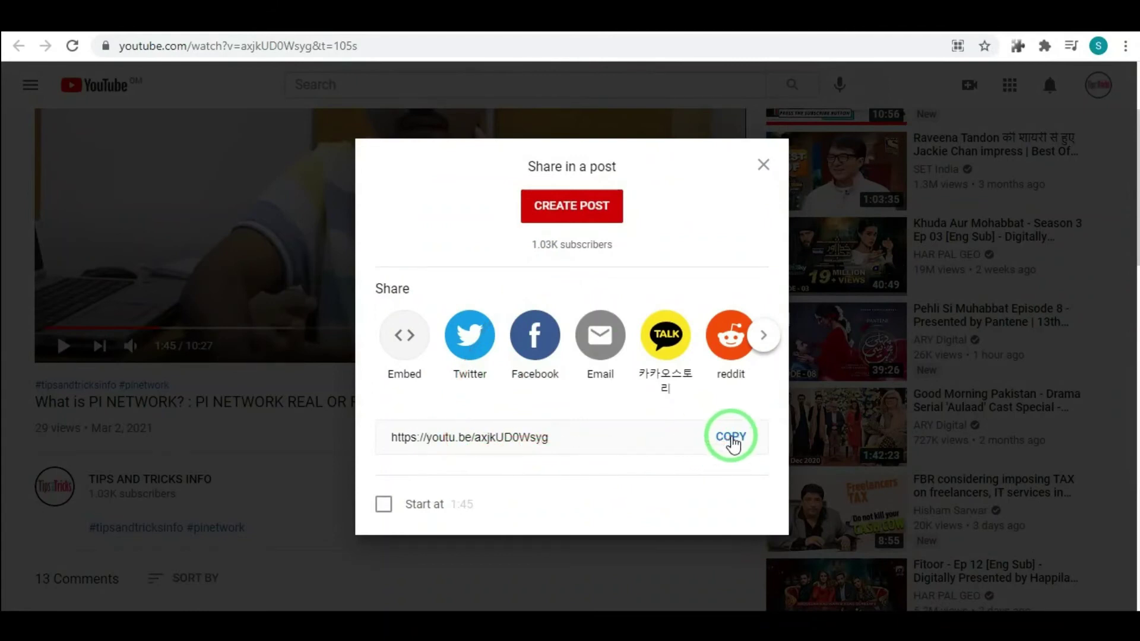
{"action": "left_click", "coordinate": [733, 442]}
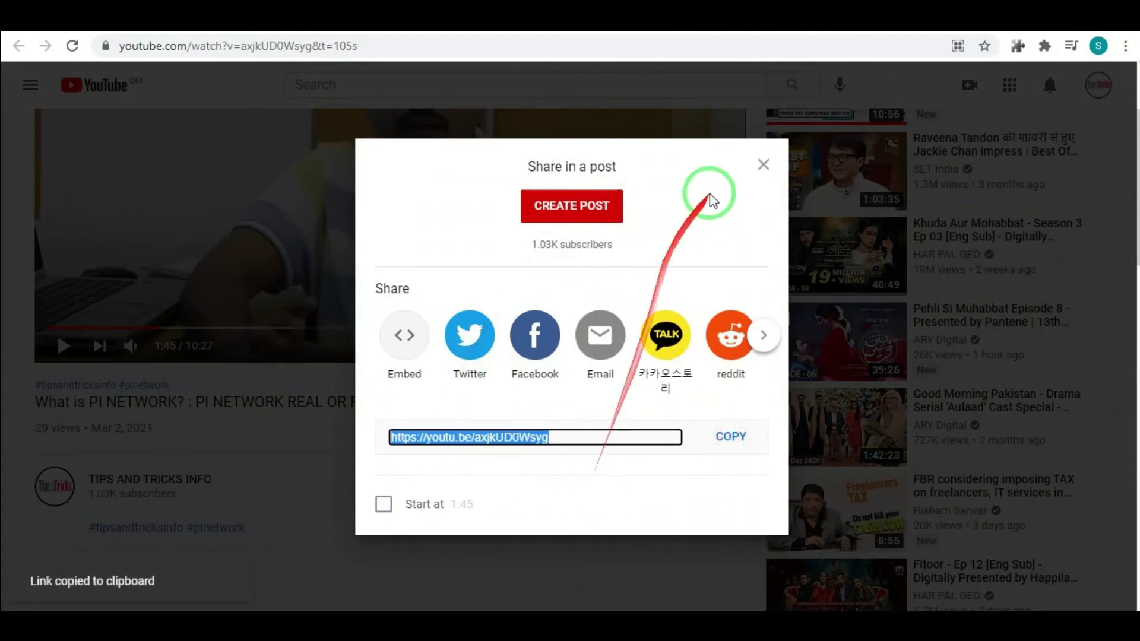
{"action": "left_click", "coordinate": [763, 168]}
Return to the Quora answer and paste the copied video link beneath the closing line
{"action": "left_click", "coordinate": [463, 26]}
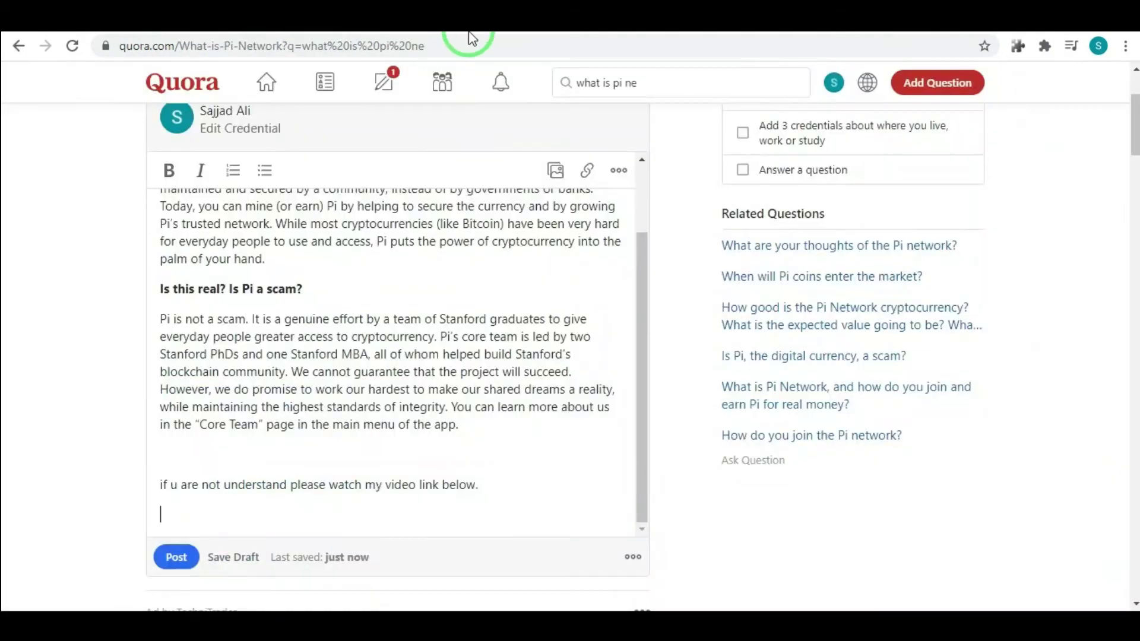
{"action": "left_click", "coordinate": [425, 522]}
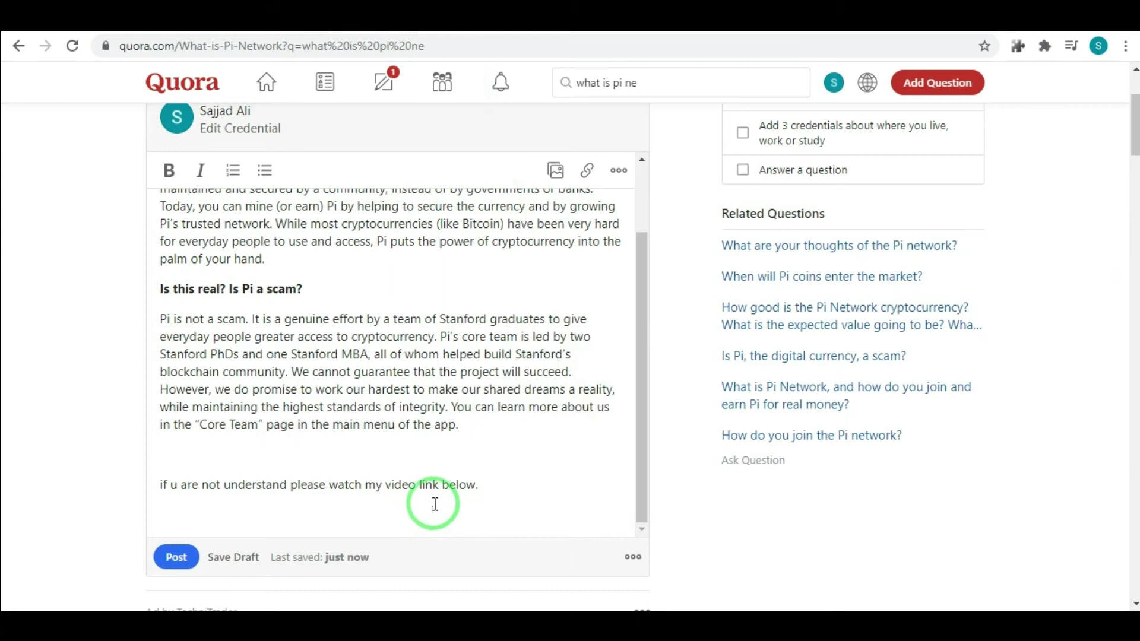
{"action": "key", "text": "ctrl+v"}
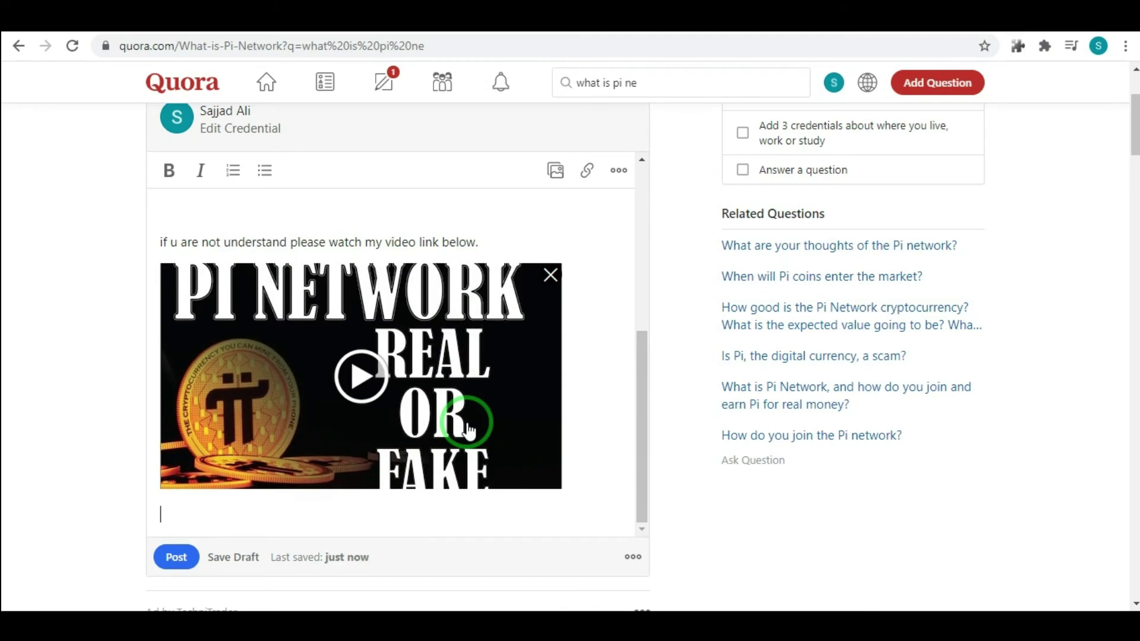
Paste the copied YouTube address into the answer editor's link URL field
{"action": "left_click", "coordinate": [468, 430]}
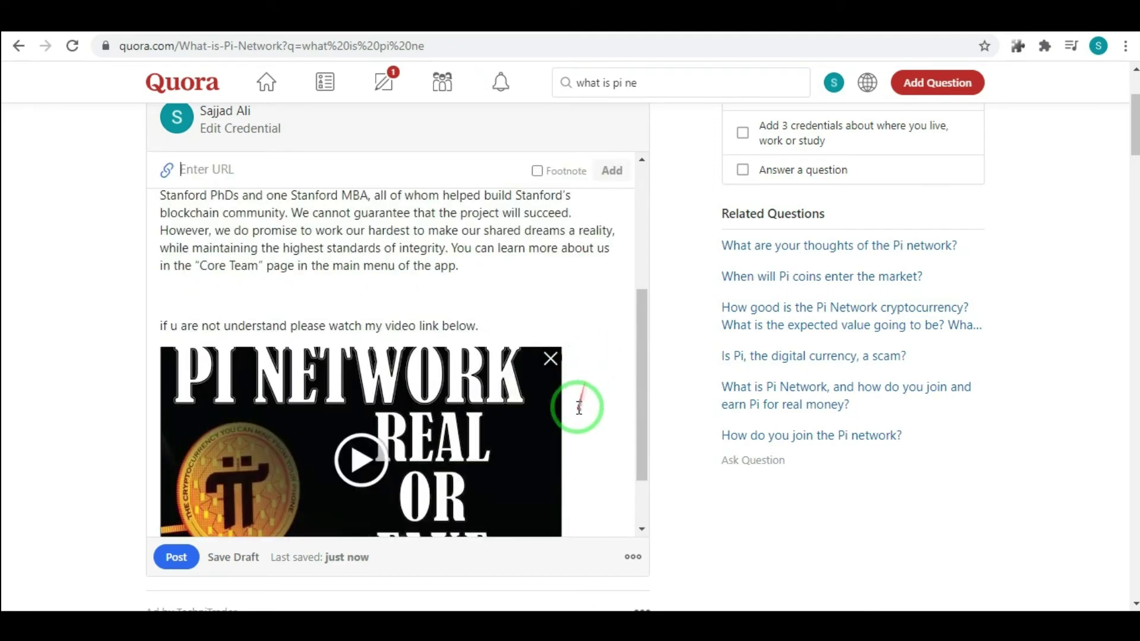
{"action": "key", "text": "ctrl+v"}
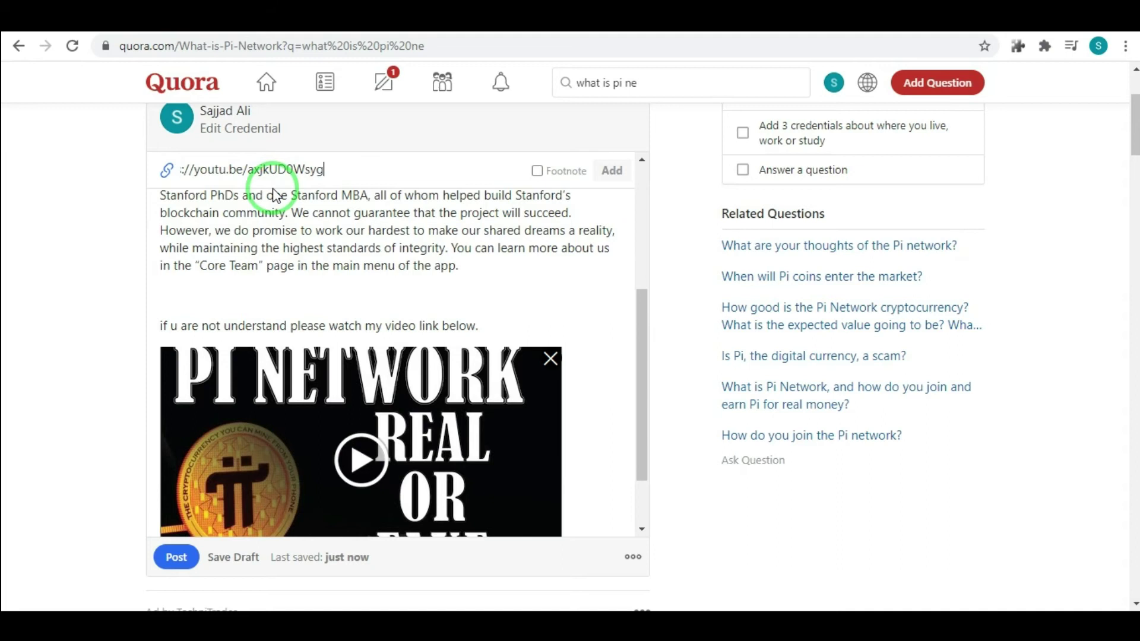
{"action": "left_click", "coordinate": [442, 214]}
Review the drafted answer from its opening heading down to the embedded video
{"action": "scroll", "coordinate": [469, 261], "scroll_direction": "up", "scroll_amount": 3}
{"action": "scroll", "coordinate": [480, 291], "scroll_direction": "down", "scroll_amount": 3}
{"action": "scroll", "coordinate": [498, 282], "scroll_direction": "down", "scroll_amount": 5}
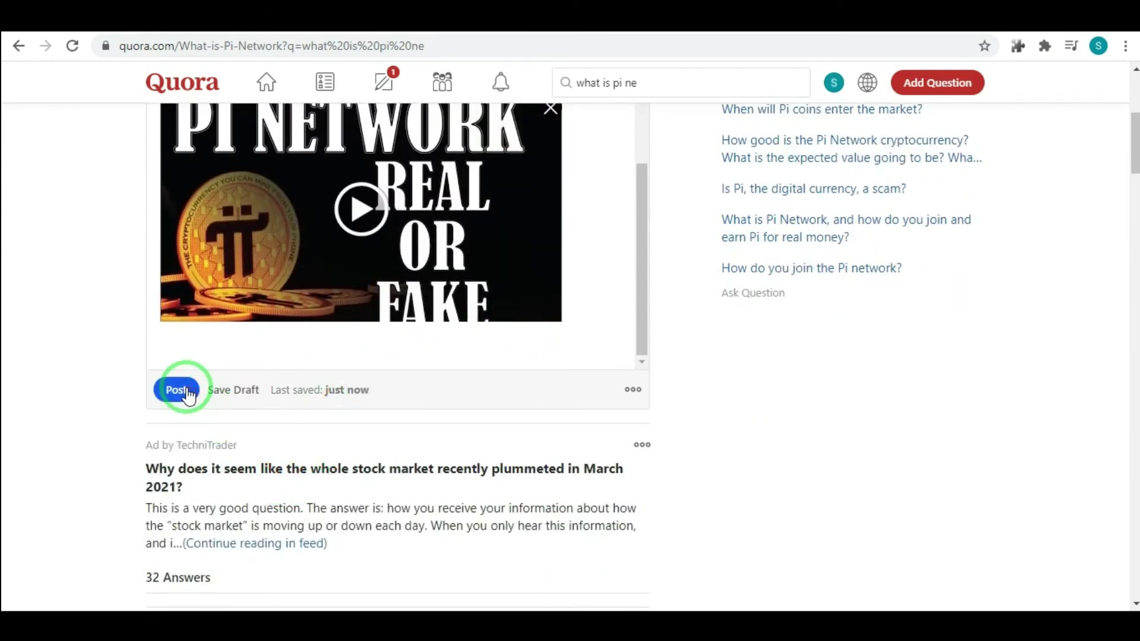
{"action": "scroll", "coordinate": [321, 386], "scroll_direction": "up", "scroll_amount": 5}
{"action": "scroll", "coordinate": [416, 386], "scroll_direction": "up", "scroll_amount": 6}
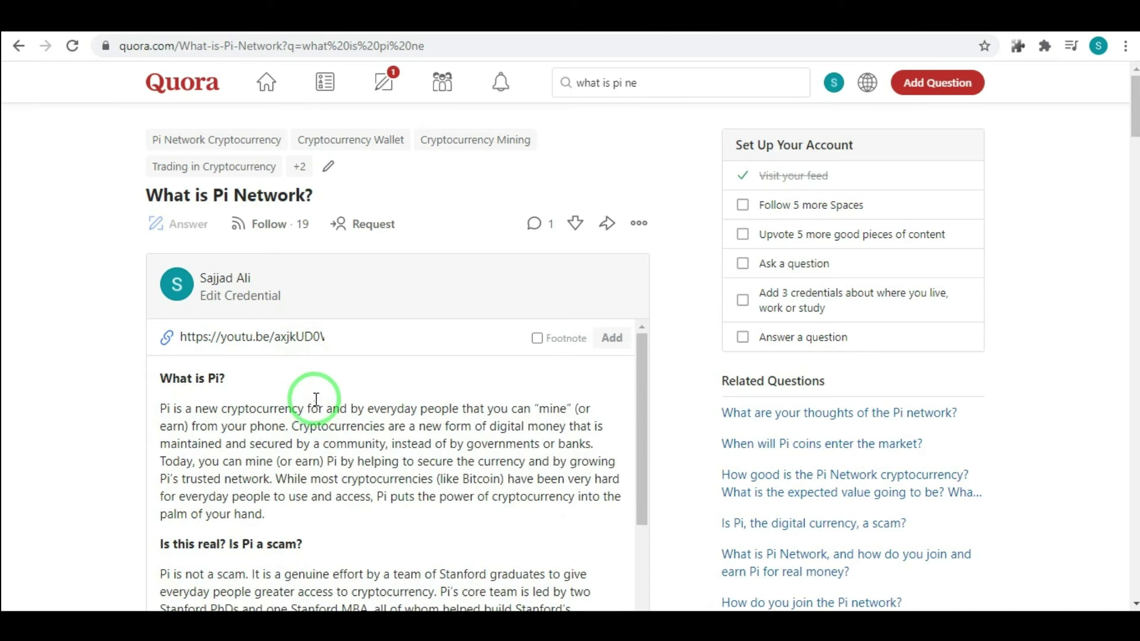
{"action": "scroll", "coordinate": [316, 399], "scroll_direction": "down", "scroll_amount": 5}
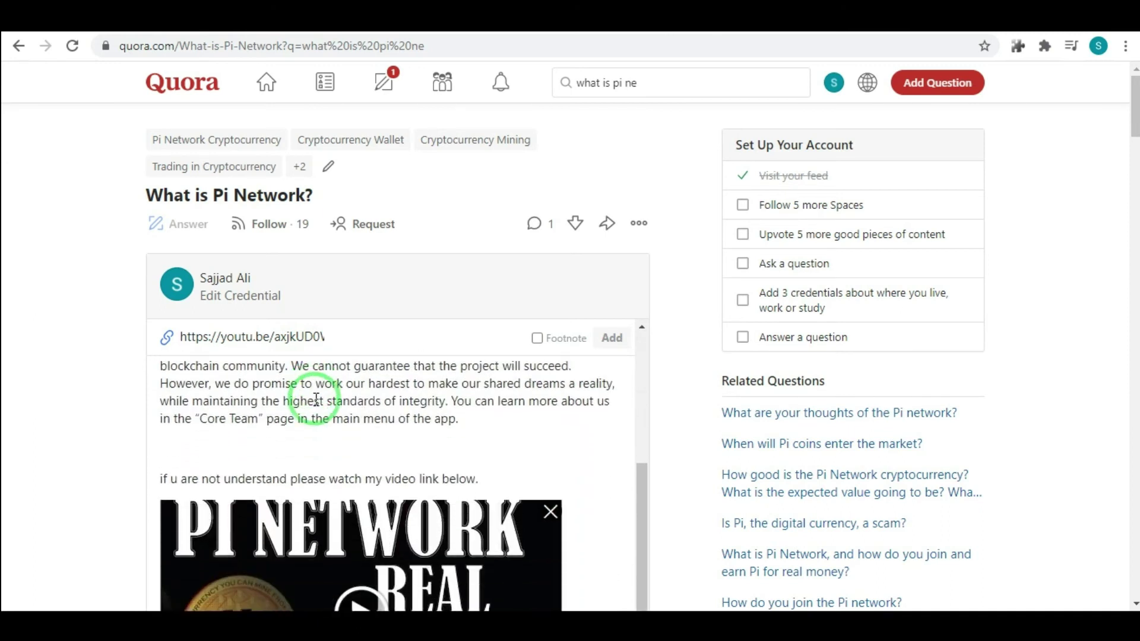